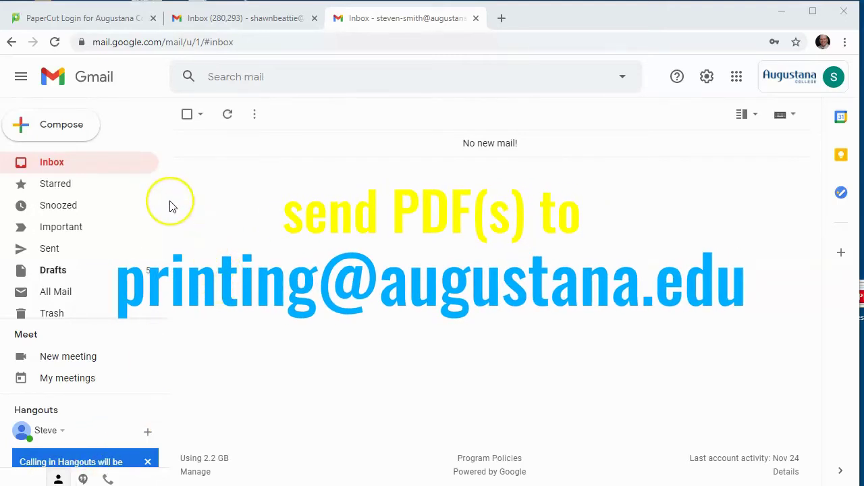
Step: Address a new Gmail message to Printing via Email and attach Testing.pdf
{"action": "left_click", "coordinate": [72, 134]}
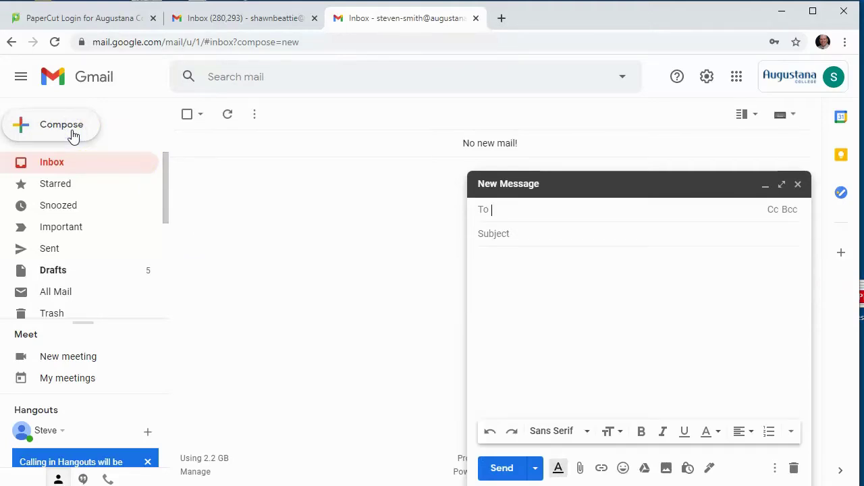
{"action": "type", "text": "prin"}
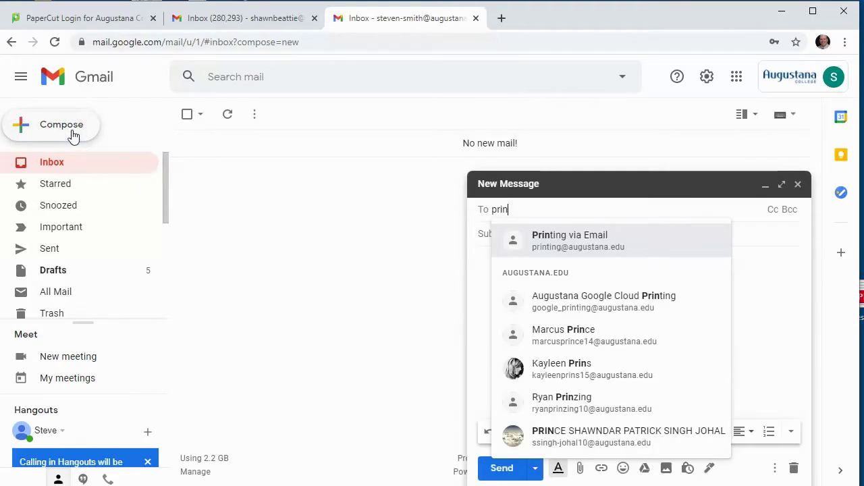
{"action": "left_click", "coordinate": [672, 245]}
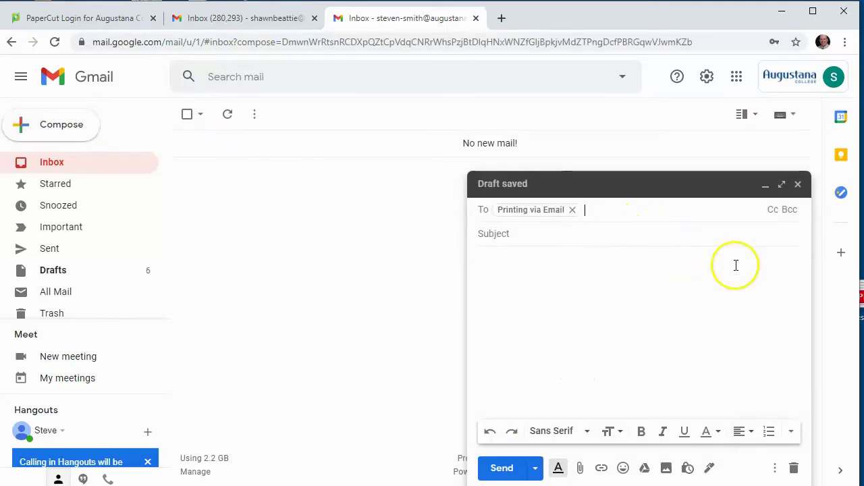
{"action": "left_click_drag", "start_coordinate": [862, 298], "coordinate": [589, 340]}
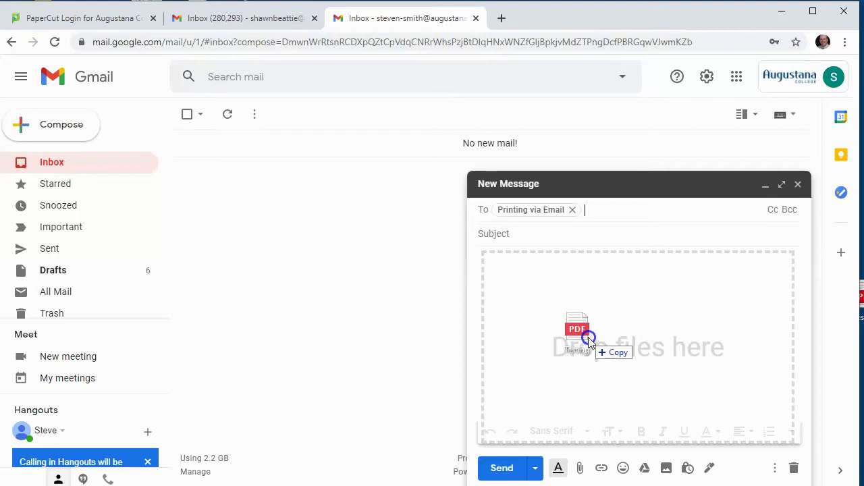
{"action": "left_click_drag", "start_coordinate": [589, 341], "coordinate": [586, 339]}
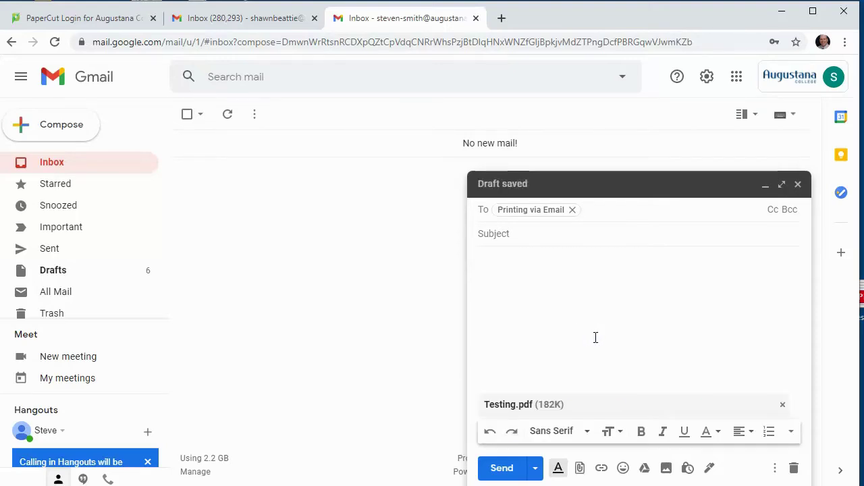
Step: Send the subject-less message and read the helpdesk's Email to Print confirmation
{"action": "left_click", "coordinate": [502, 467]}
{"action": "left_click", "coordinate": [494, 113]}
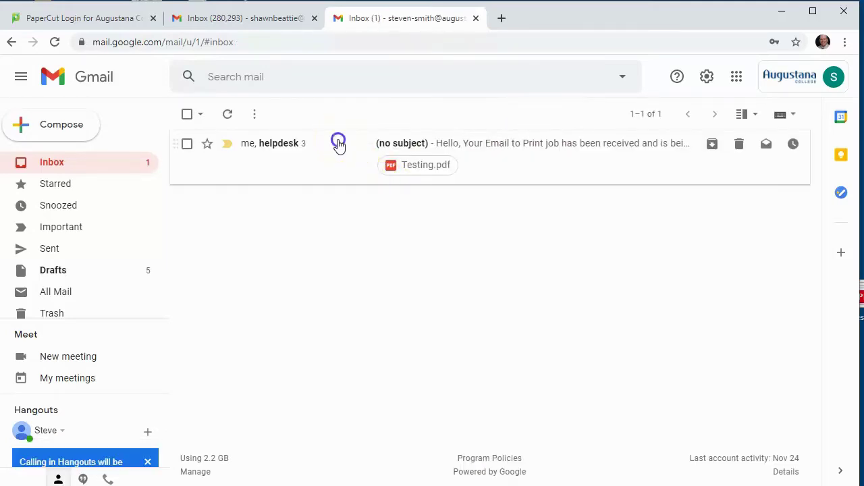
{"action": "left_click", "coordinate": [339, 143]}
{"action": "scroll", "coordinate": [332, 290], "scroll_direction": "down", "scroll_amount": 2}
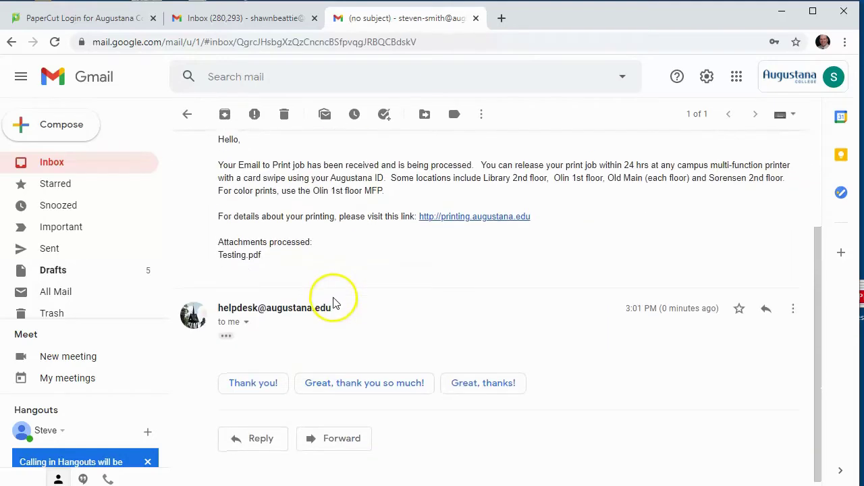
{"action": "scroll", "coordinate": [333, 303], "scroll_direction": "up", "scroll_amount": 2}
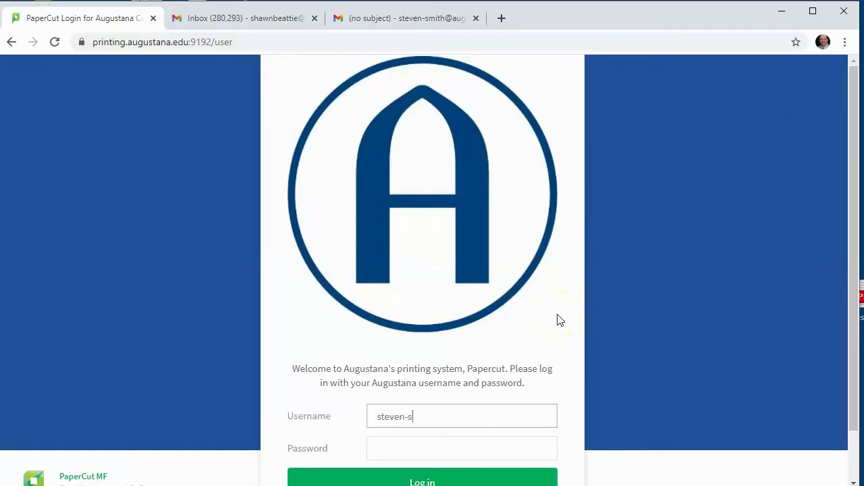
Step: Enter the account password and log in to PaperCut MF
{"action": "key", "text": "Tab"}
{"action": "type", "text": "••••••"}
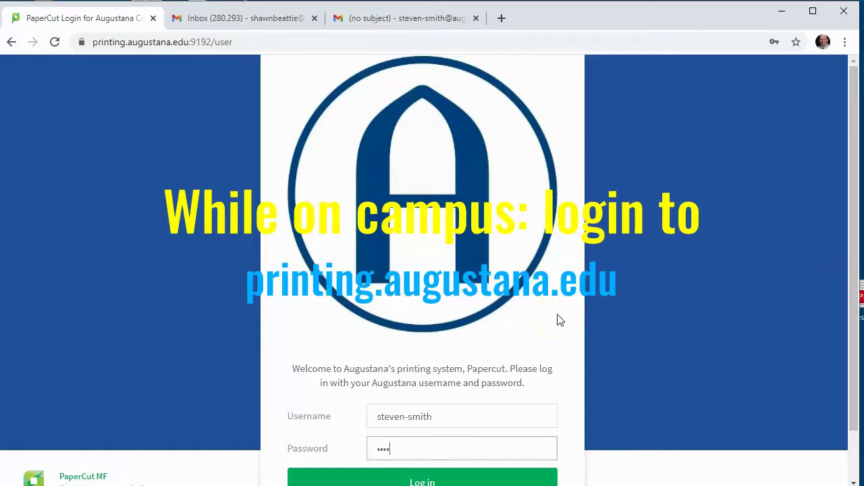
{"action": "key", "text": "Return"}
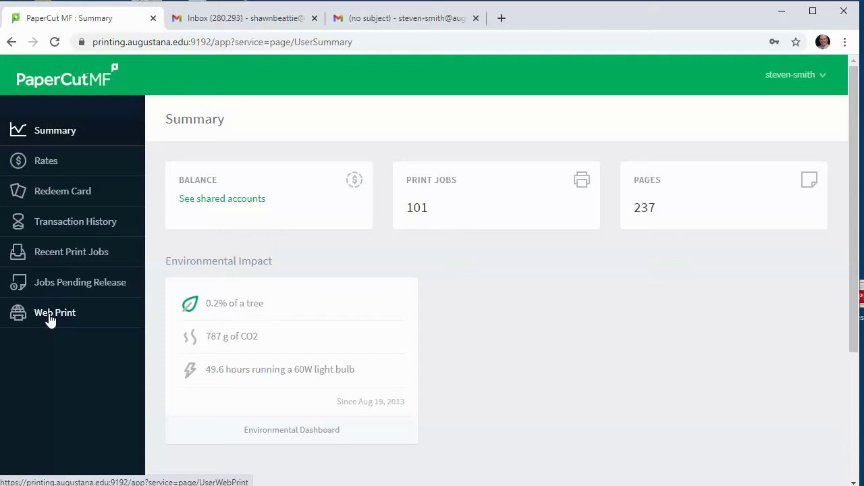
Step: Start a Web Print job on heidelberg\Find-Me Printing (virtual) and continue to print options
{"action": "left_click", "coordinate": [49, 320]}
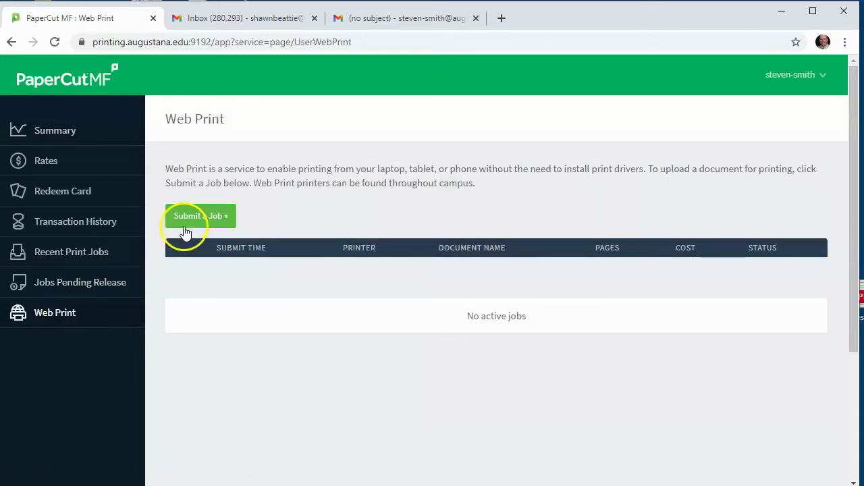
{"action": "left_click", "coordinate": [192, 228]}
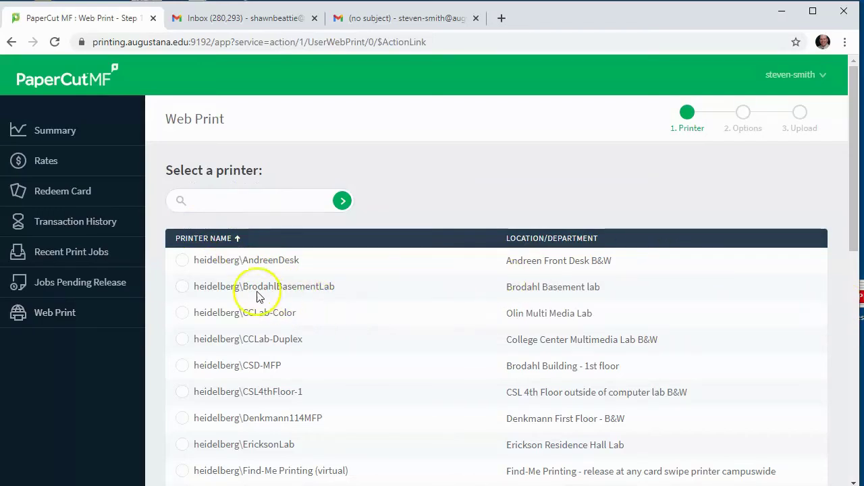
{"action": "scroll", "coordinate": [215, 269], "scroll_direction": "down", "scroll_amount": 3}
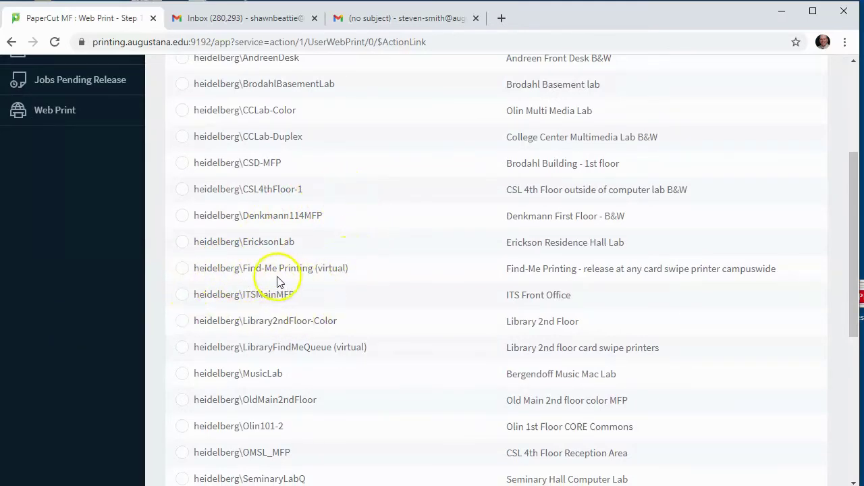
{"action": "left_click", "coordinate": [183, 270]}
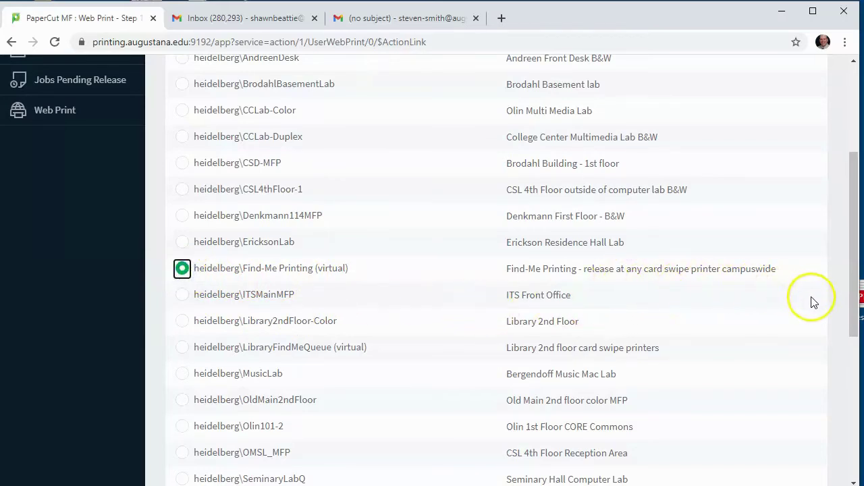
{"action": "left_click_drag", "start_coordinate": [855, 305], "coordinate": [836, 432]}
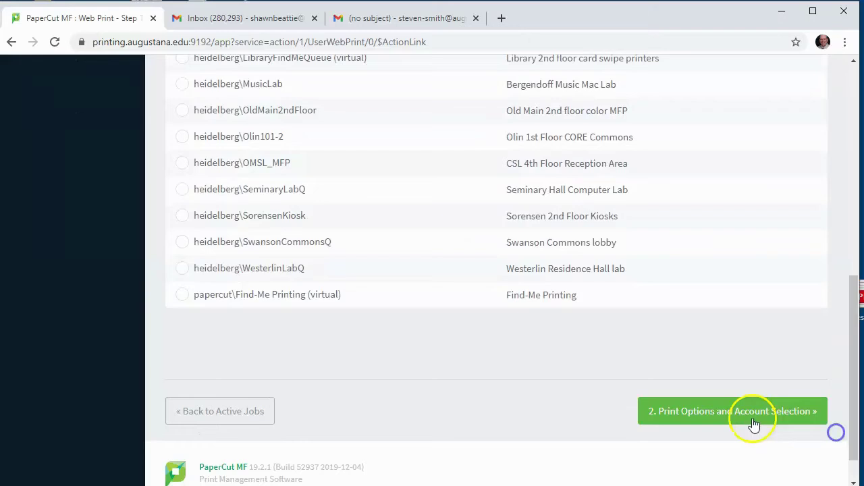
{"action": "left_click", "coordinate": [754, 422]}
Step: Upload Testing.pdf and complete the Web Print job
{"action": "left_click", "coordinate": [779, 276]}
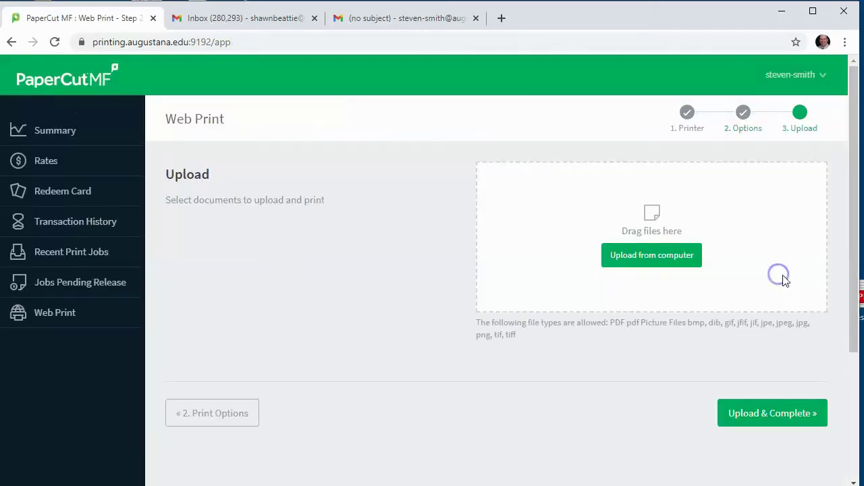
{"action": "left_click_drag", "start_coordinate": [861, 298], "coordinate": [650, 263]}
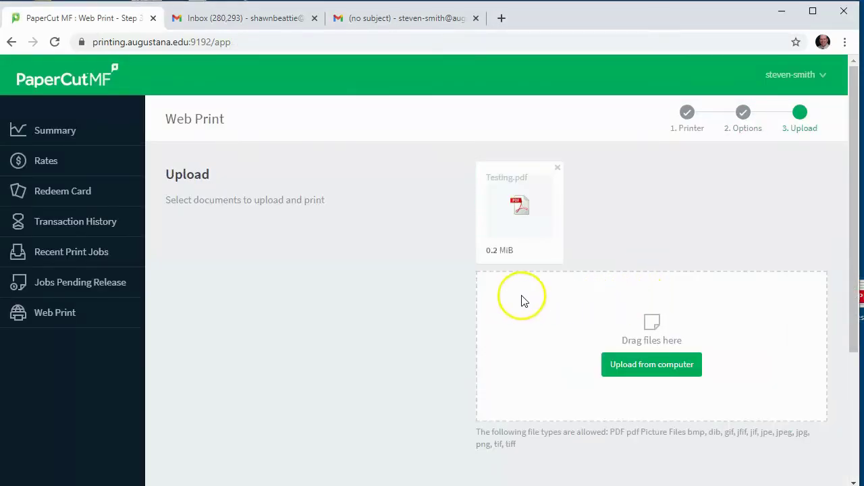
{"action": "scroll", "coordinate": [519, 297], "scroll_direction": "down", "scroll_amount": 3}
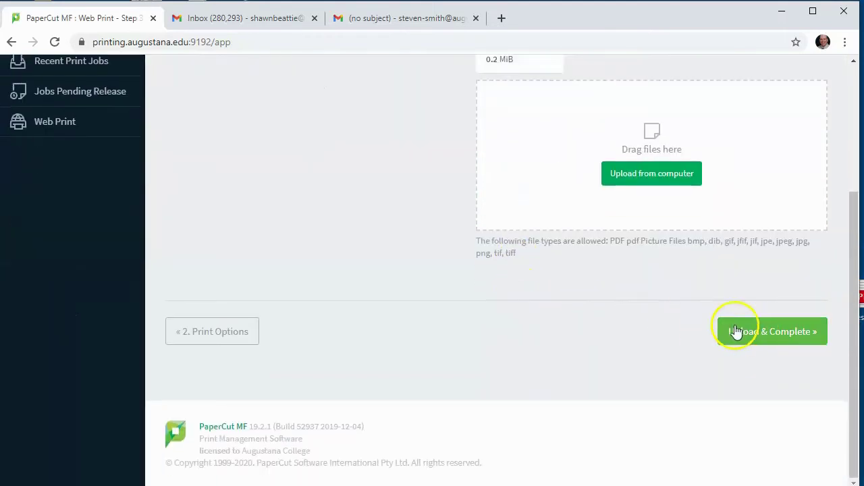
{"action": "left_click", "coordinate": [738, 331]}
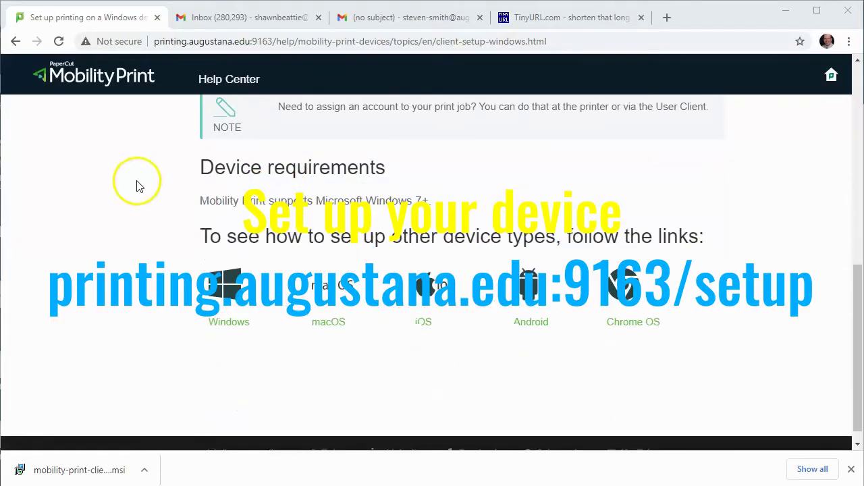
Step: Run the downloaded Mobility Print client .msi installer
{"action": "scroll", "coordinate": [230, 291], "scroll_direction": "up", "scroll_amount": 7}
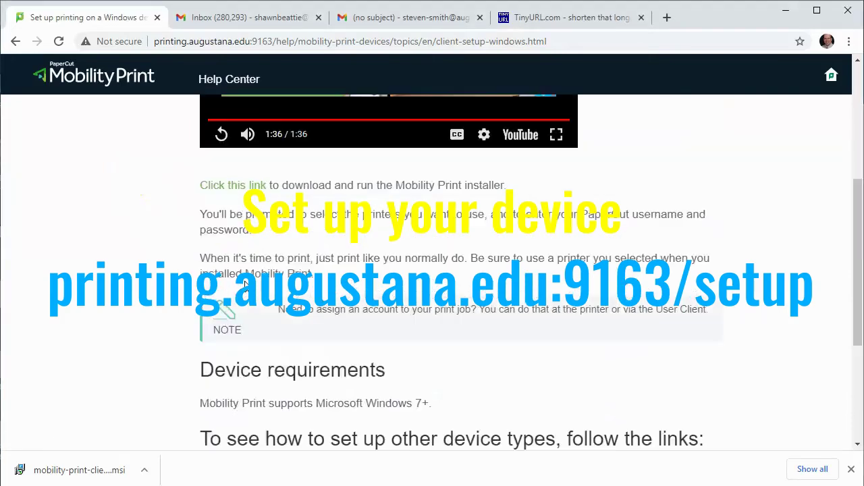
{"action": "left_click", "coordinate": [87, 470]}
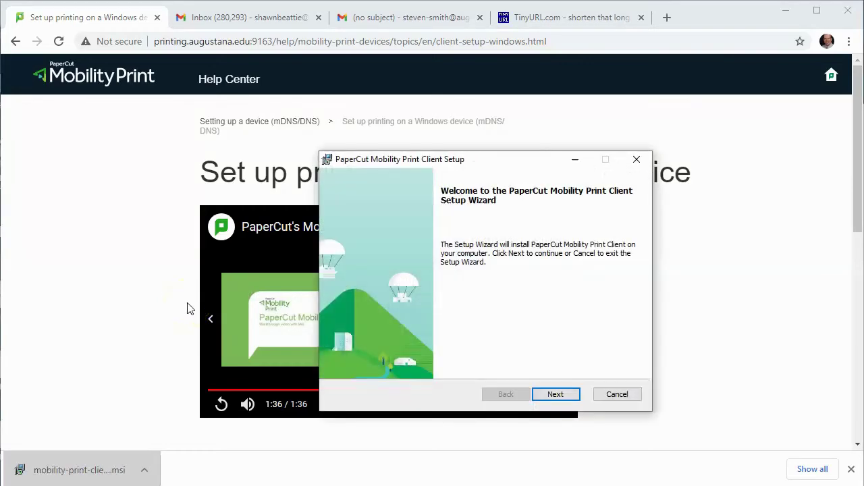
Step: Begin the Mobility Print client install and accept the license agreement
{"action": "left_click", "coordinate": [555, 395]}
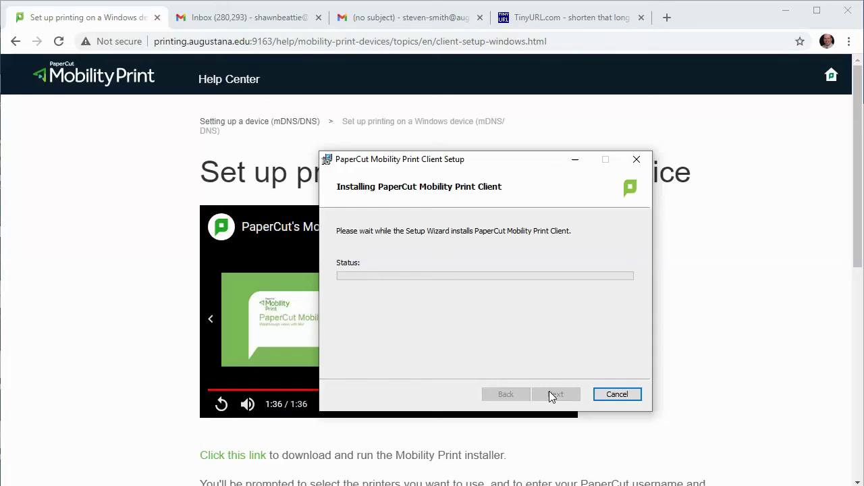
{"action": "left_click", "coordinate": [349, 355]}
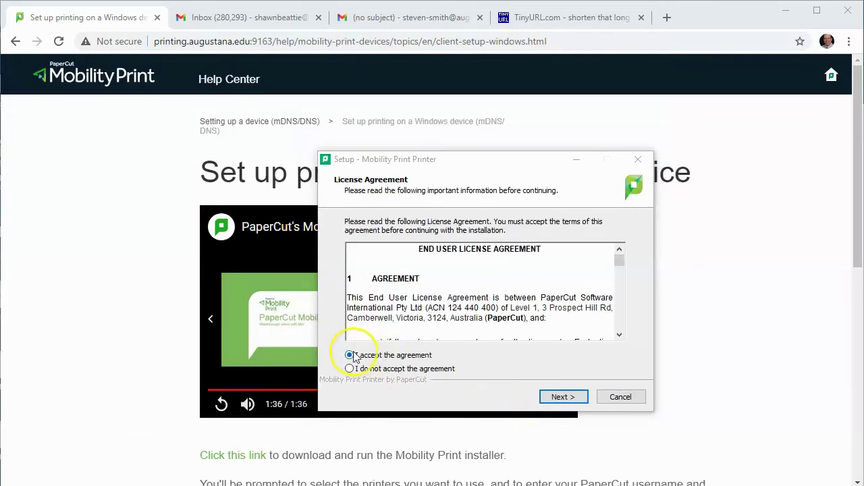
{"action": "left_click", "coordinate": [579, 398]}
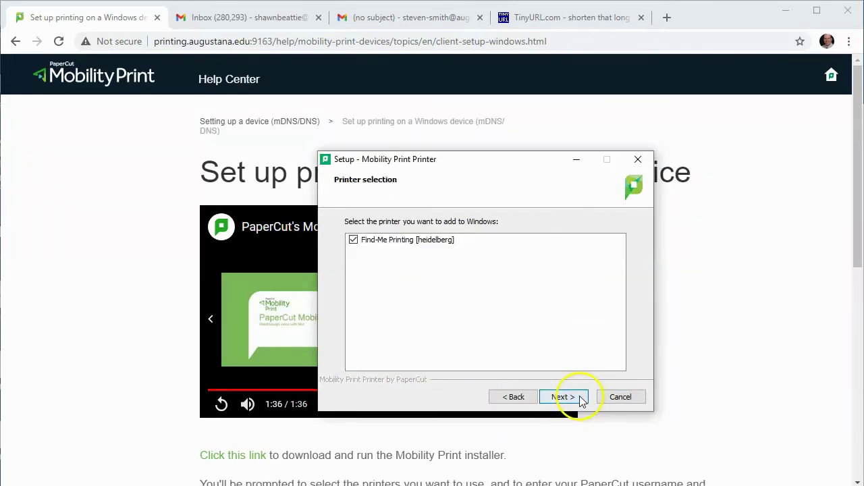
Step: Keep Find-Me Printing [heidelberg], enter your network username and password, and finish setup
{"action": "left_click", "coordinate": [571, 399]}
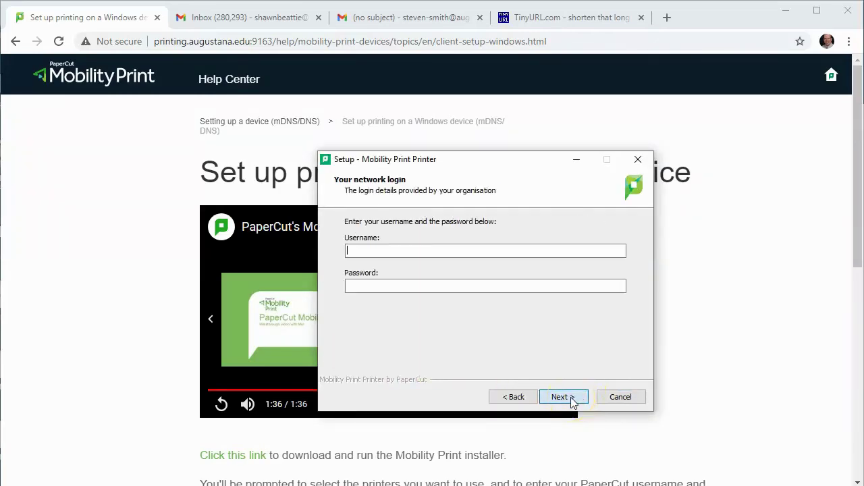
{"action": "type", "text": "shawn"}
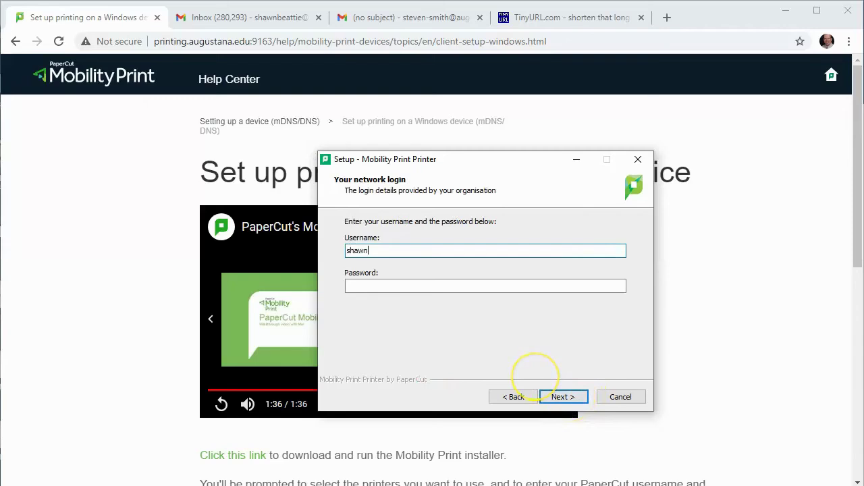
{"action": "type", "text": "beattie"}
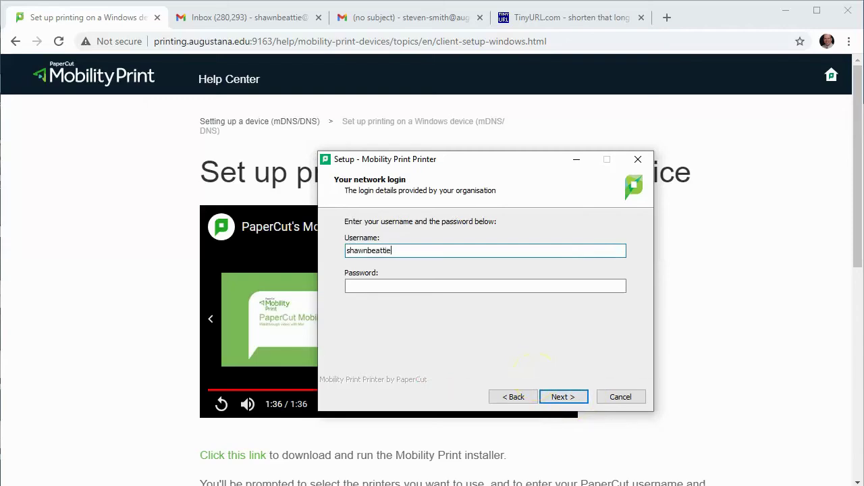
{"action": "key", "text": "Tab"}
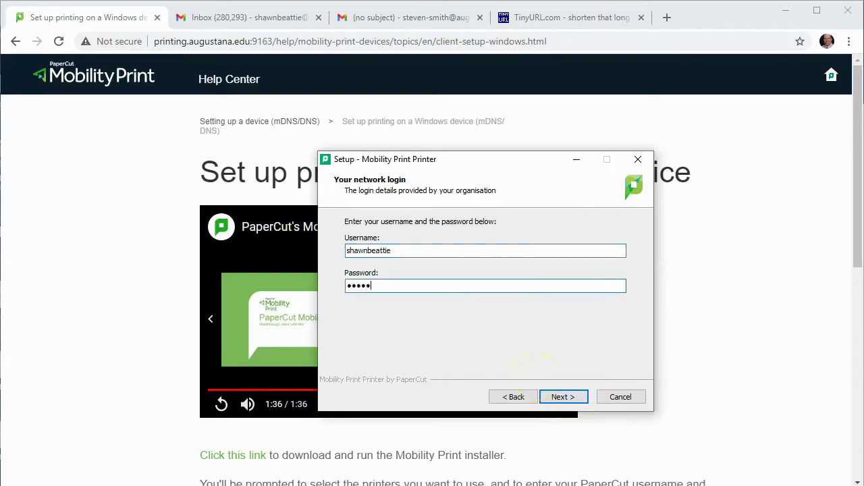
{"action": "type", "text": "•"}
{"action": "left_click", "coordinate": [575, 397]}
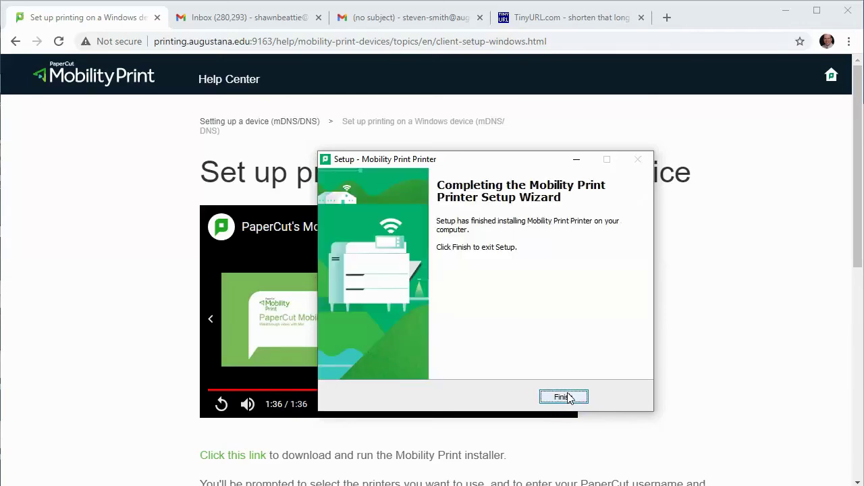
{"action": "left_click", "coordinate": [565, 399]}
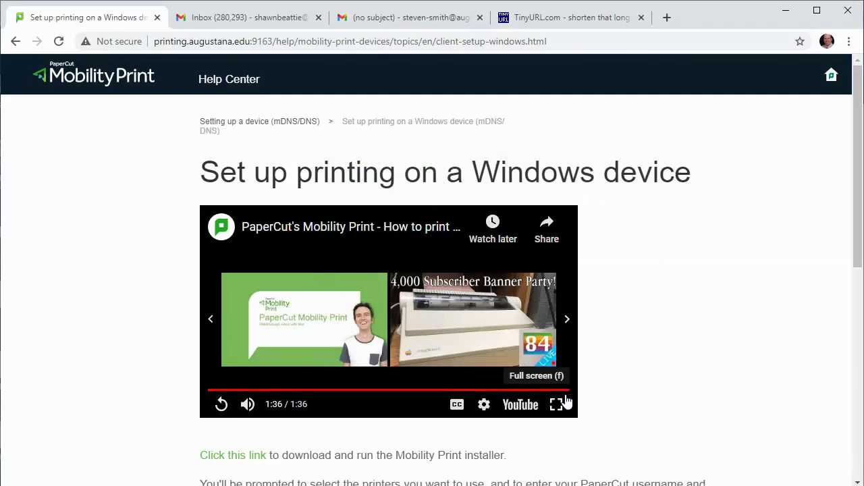
Step: Select Find-Me Printing [heidelberg](Mobility) as the printer for the Testing document
{"action": "key", "text": "alt+Tab"}
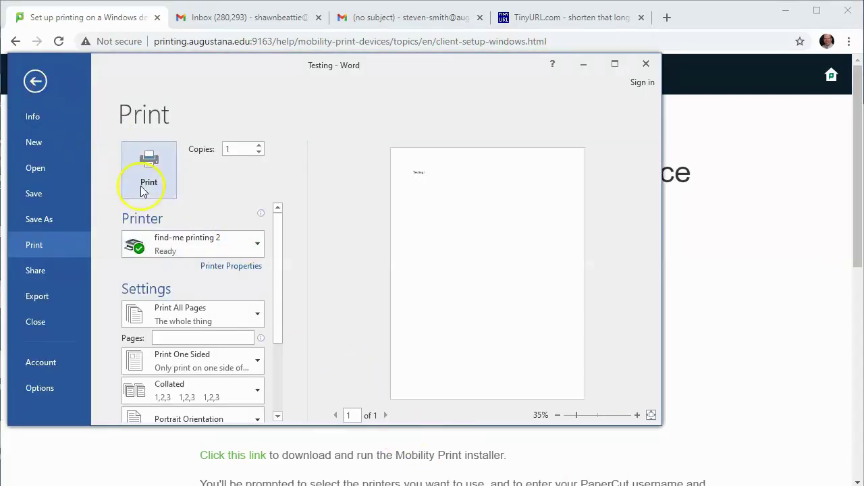
{"action": "left_click", "coordinate": [253, 247]}
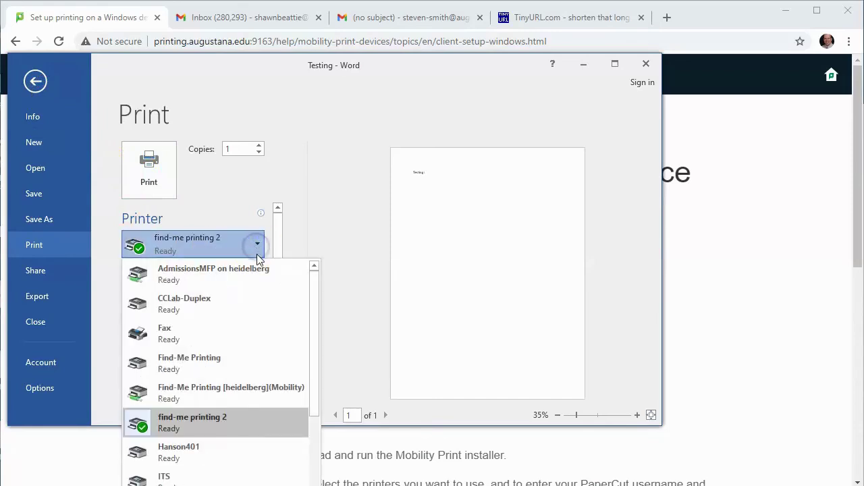
{"action": "left_click", "coordinate": [275, 400]}
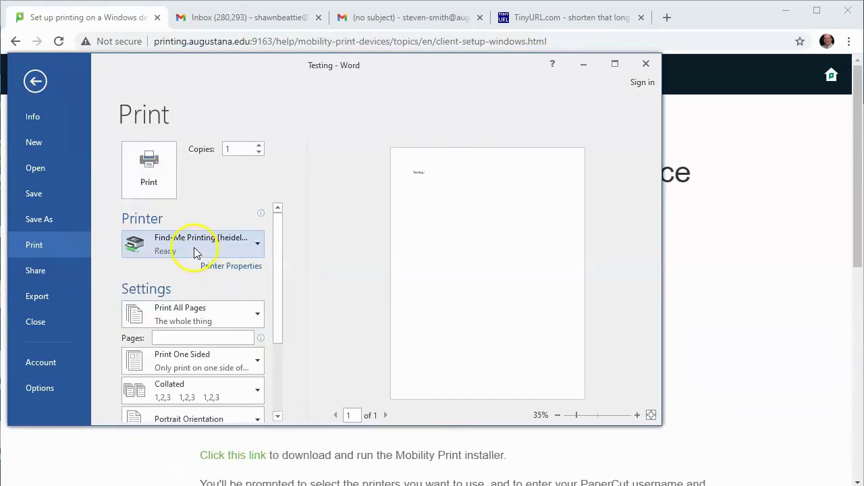
{"action": "mouse_move", "coordinate": [196, 248]}
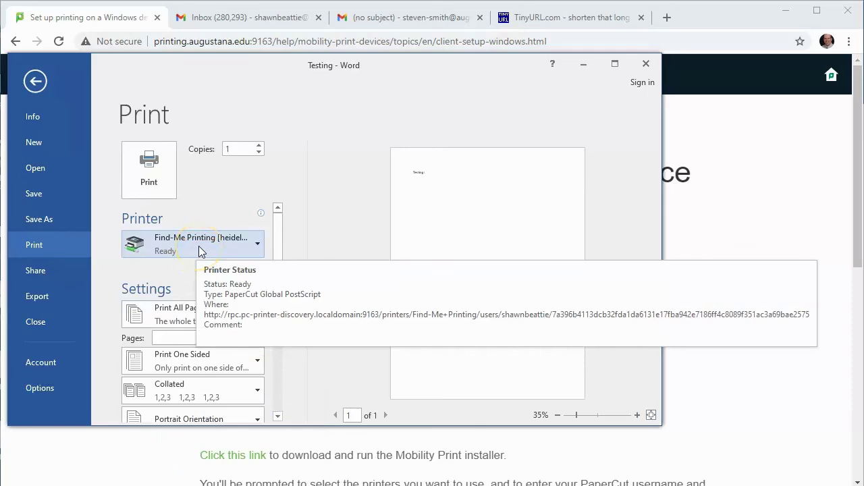
{"action": "left_click", "coordinate": [257, 248]}
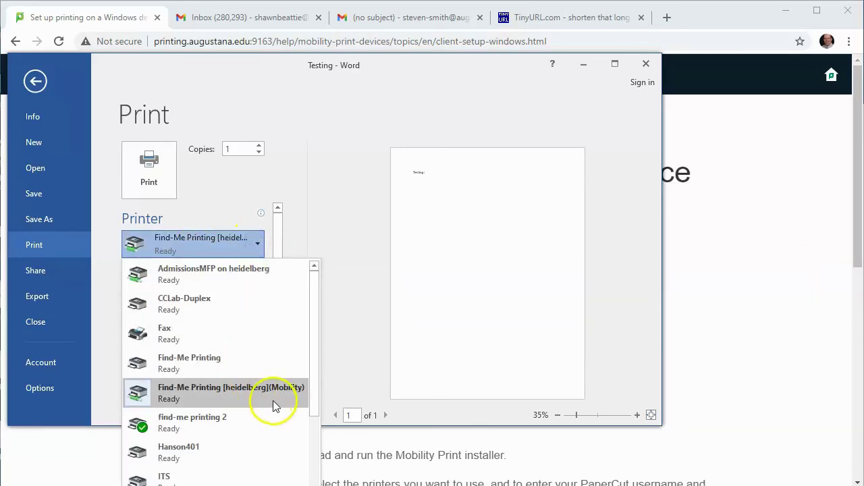
Step: Print the Testing document to the chosen Find-Me printer
{"action": "mouse_move", "coordinate": [276, 401]}
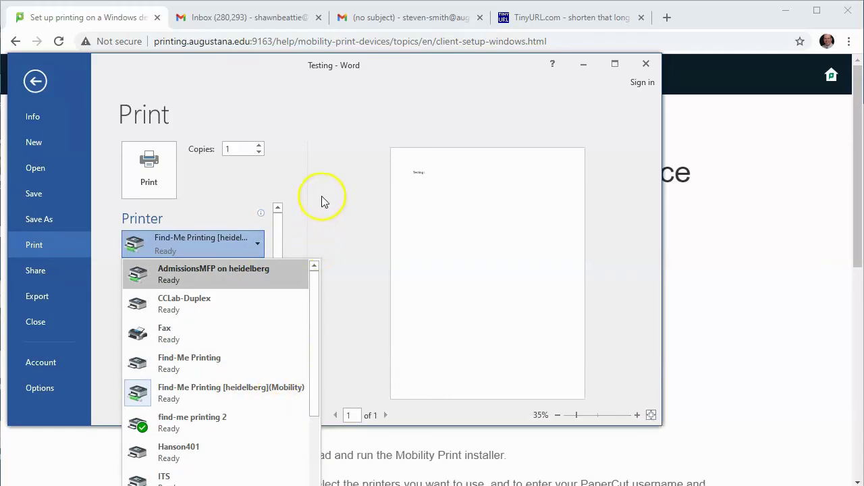
{"action": "left_click", "coordinate": [145, 177]}
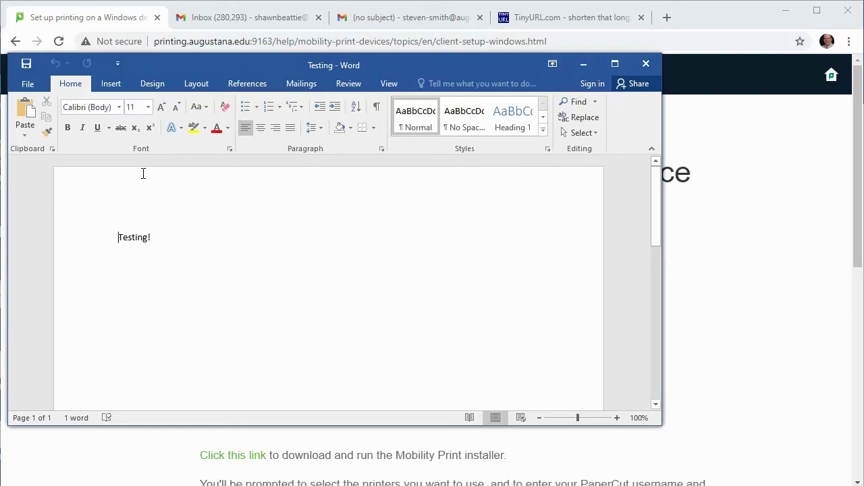
{"action": "left_click", "coordinate": [646, 64]}
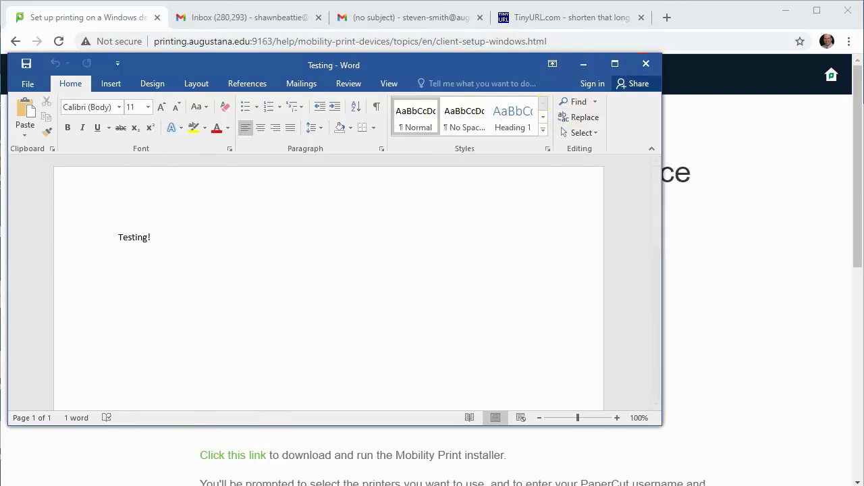